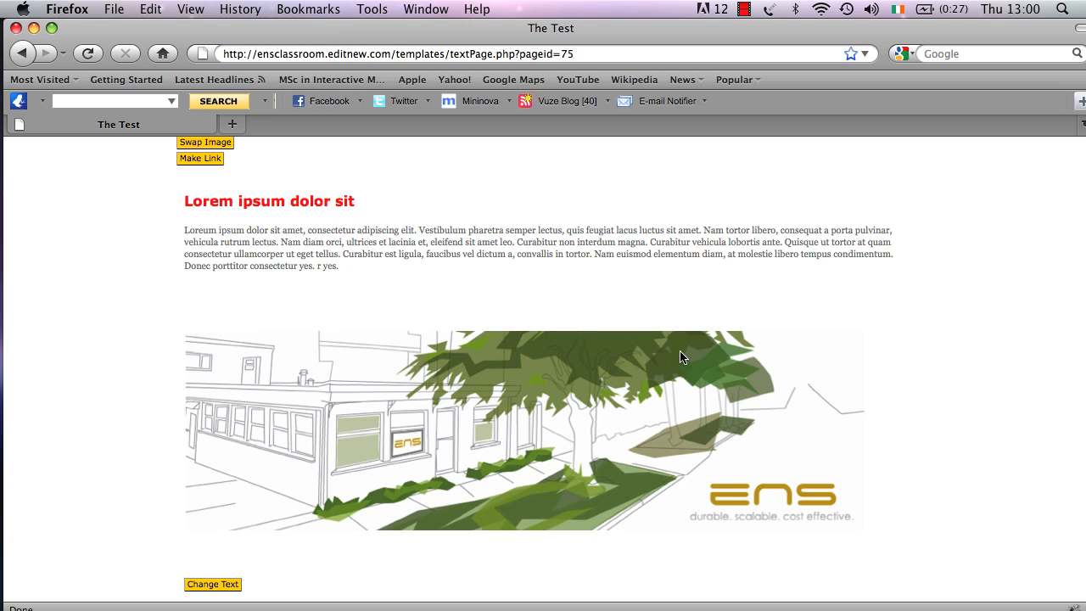
Open the page's main text block for editing and bring up the properties of its ENS building image in an enlarged dialog
left_click(219, 587)
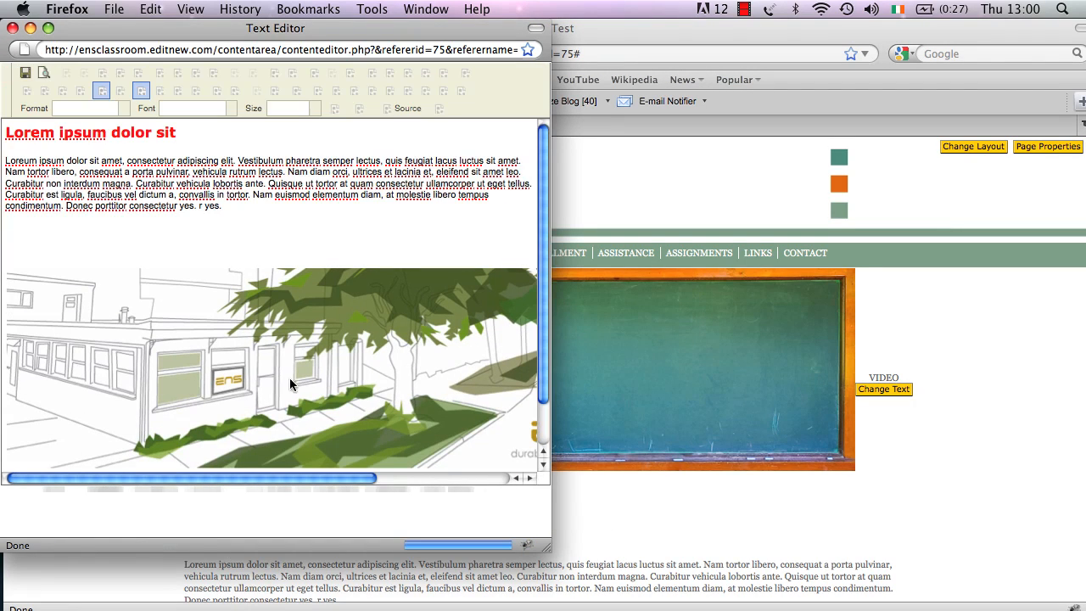
left_click_drag(548, 549, 847, 560)
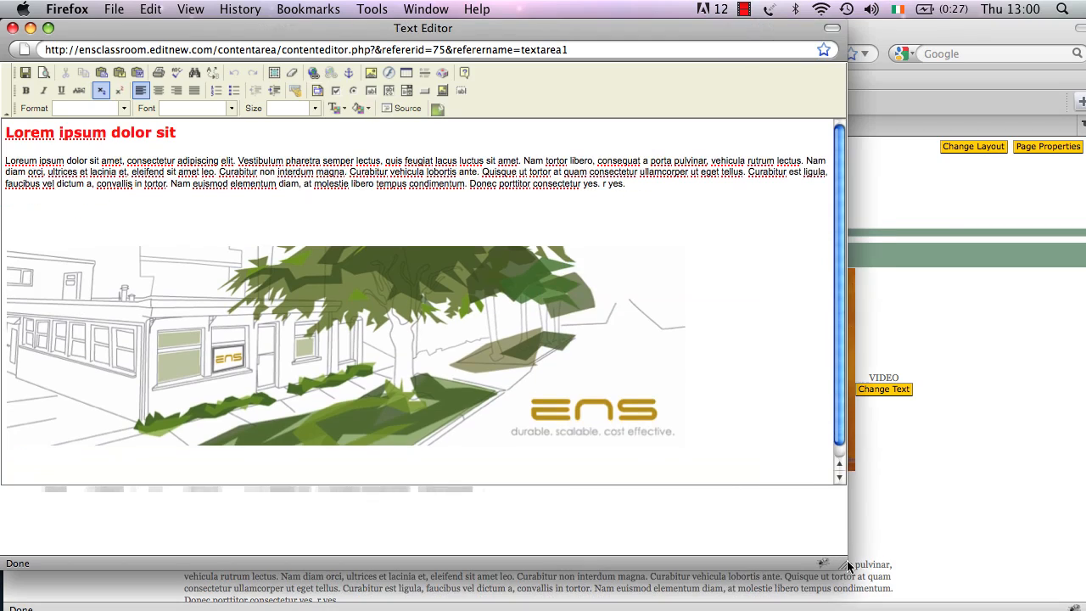
left_click(291, 314)
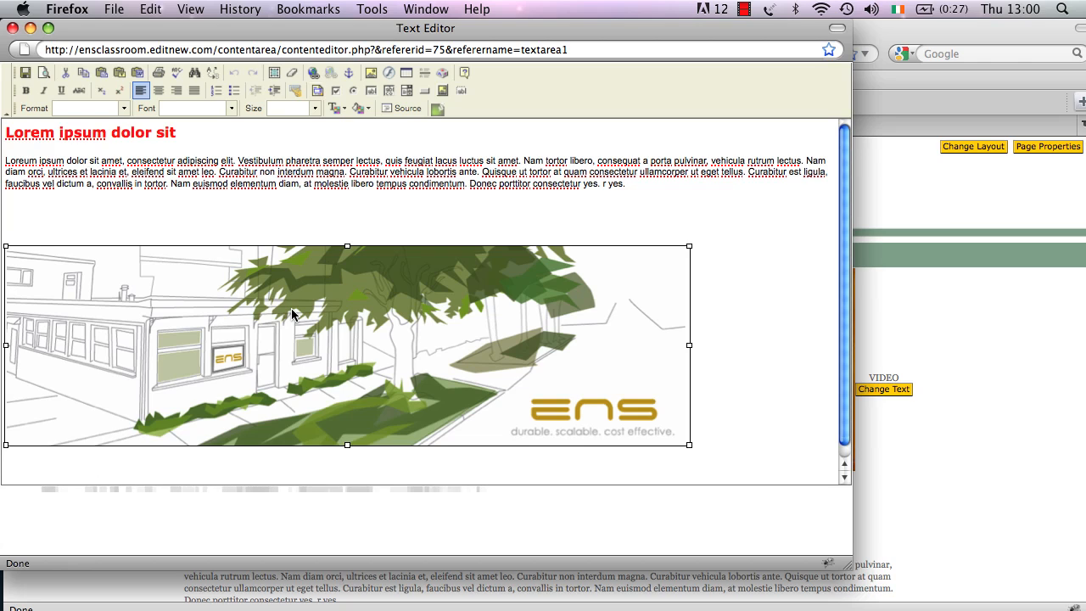
right_click(291, 314)
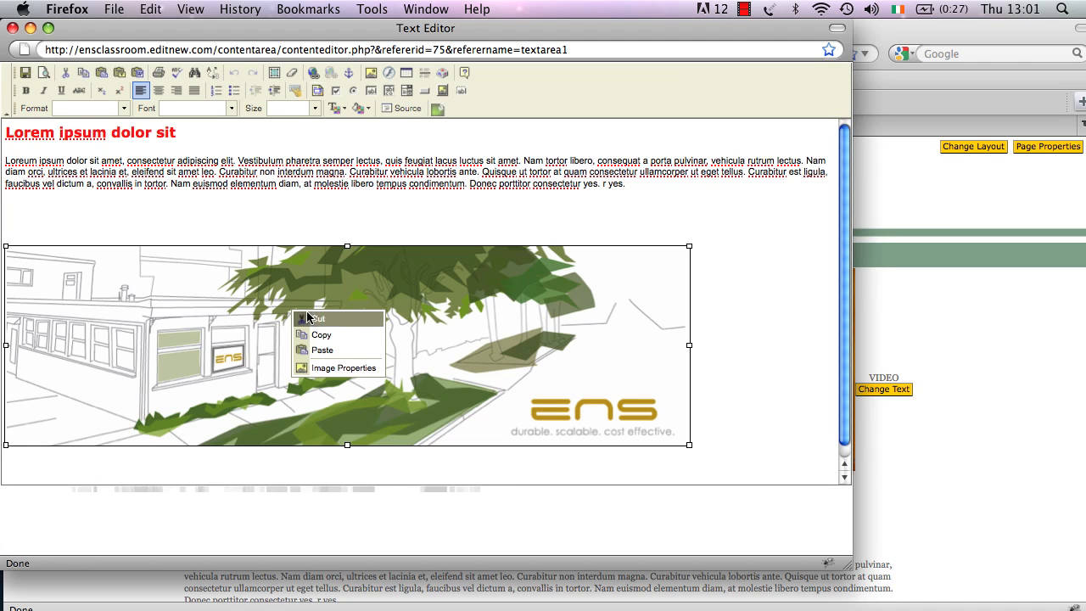
left_click(323, 369)
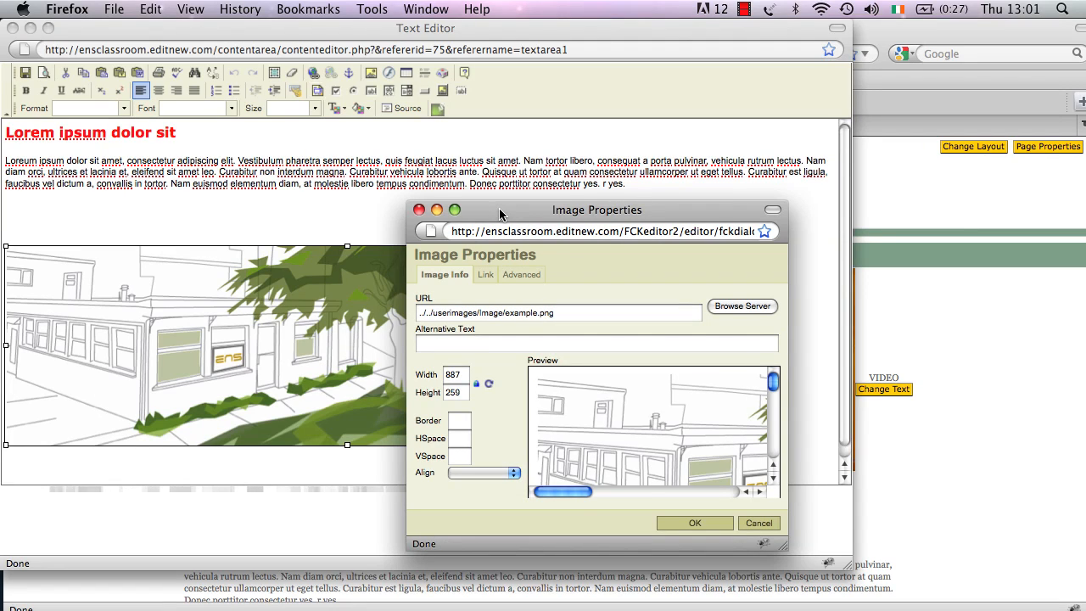
left_click_drag(499, 215, 472, 136)
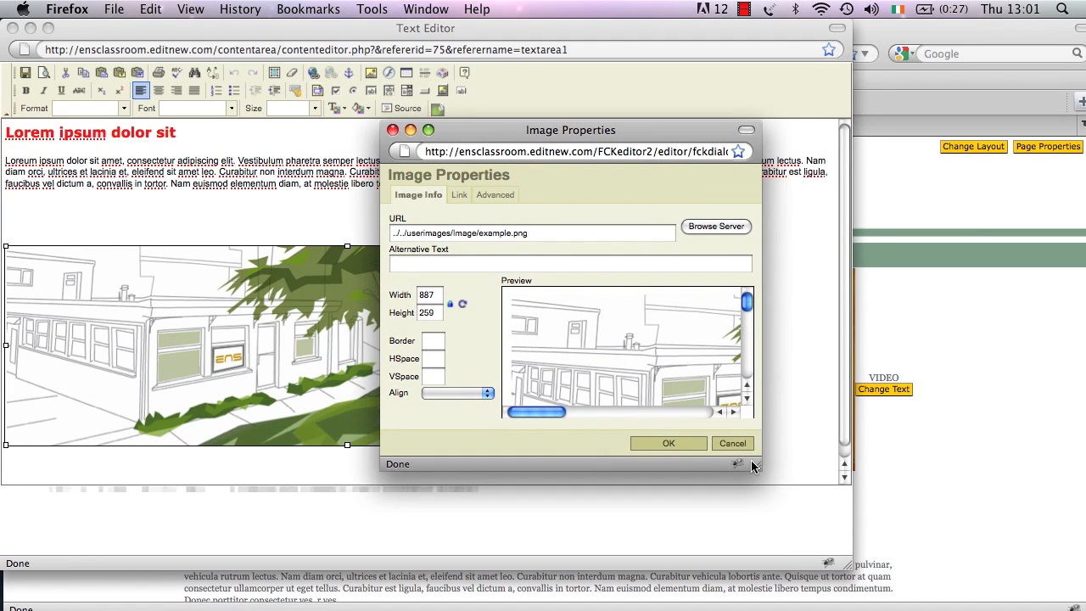
left_click_drag(754, 462, 837, 477)
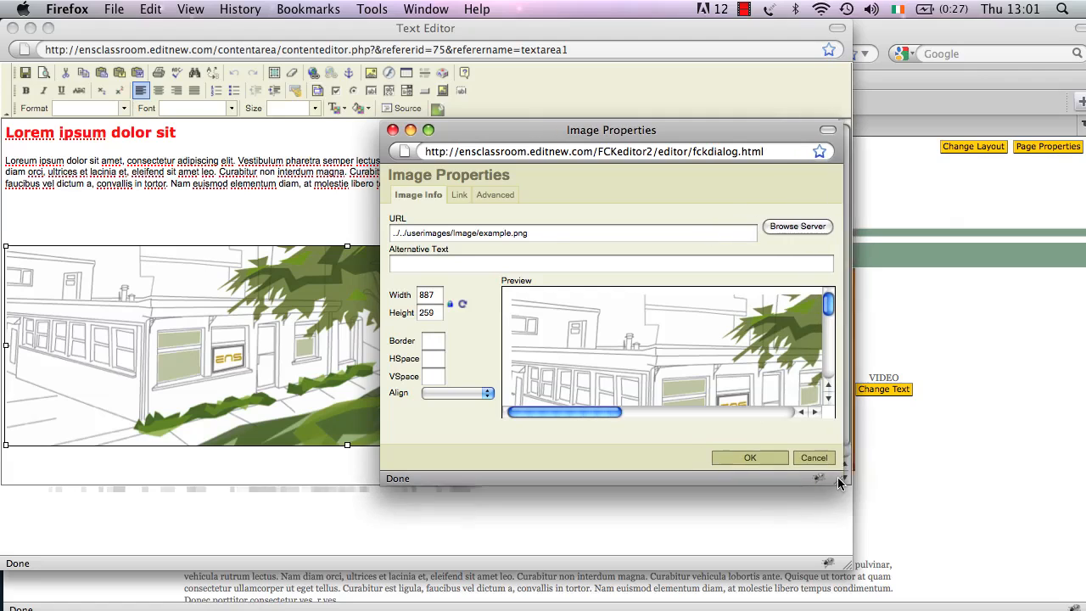
Set the image width to 700 and then to 720 with the proportions locked
double_click(437, 297)
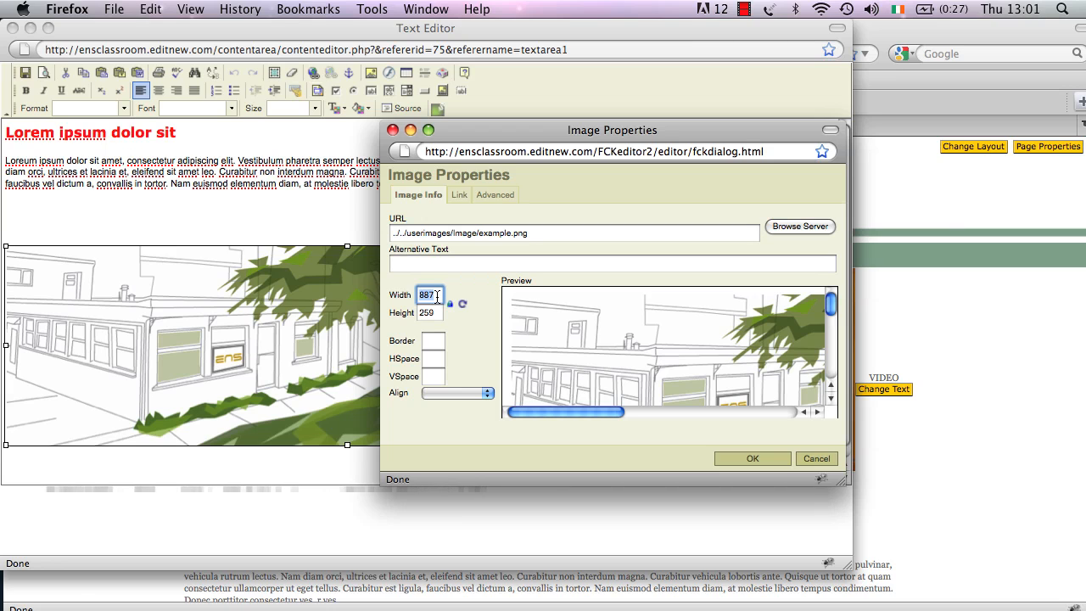
type("700")
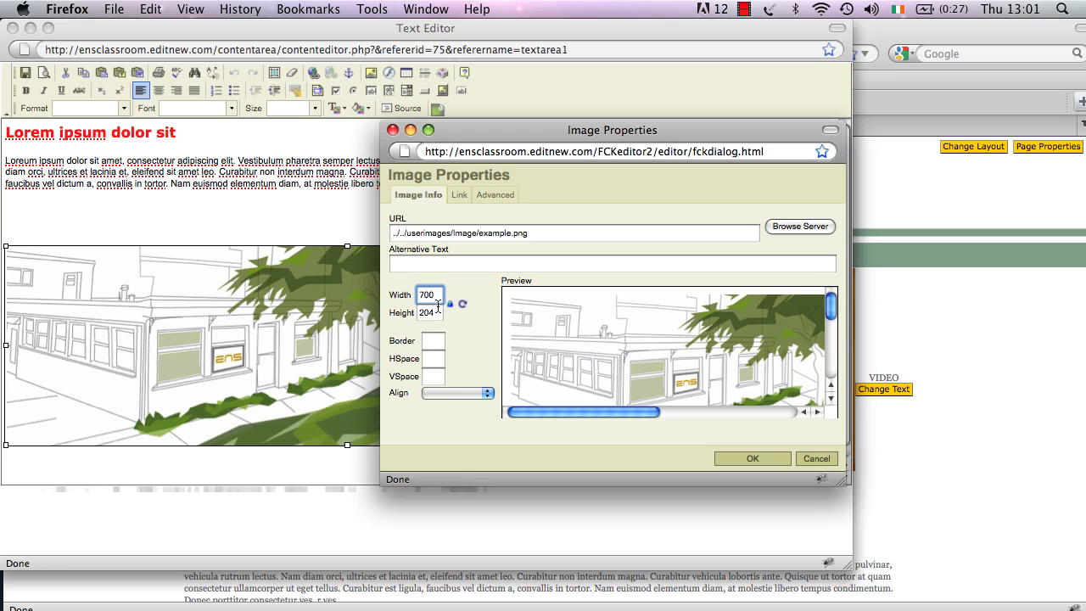
key("BackSpace")
key("BackSpace")
key("BackSpace")
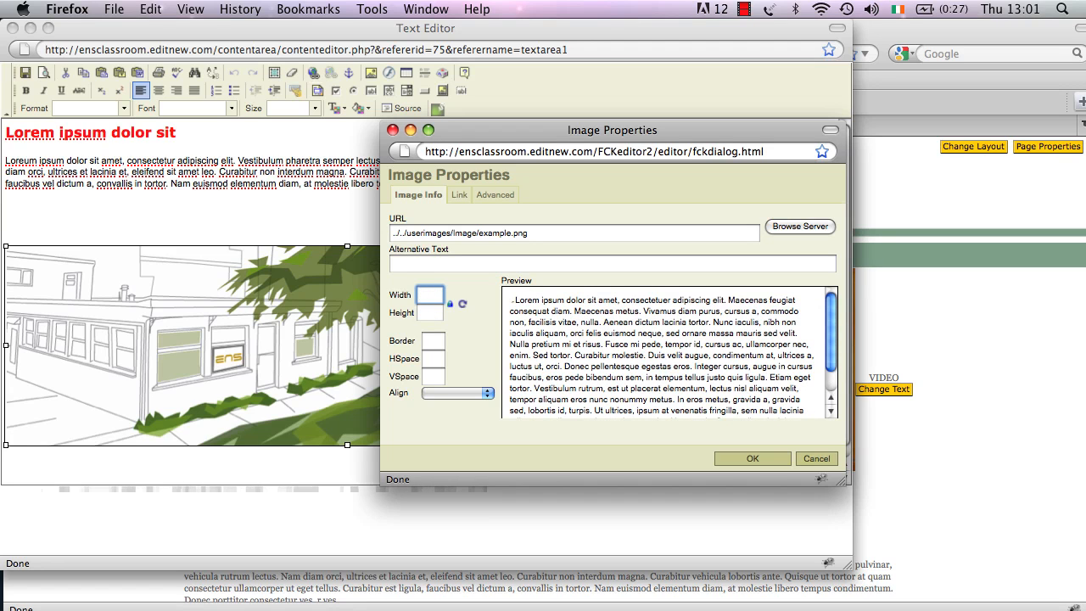
type("720")
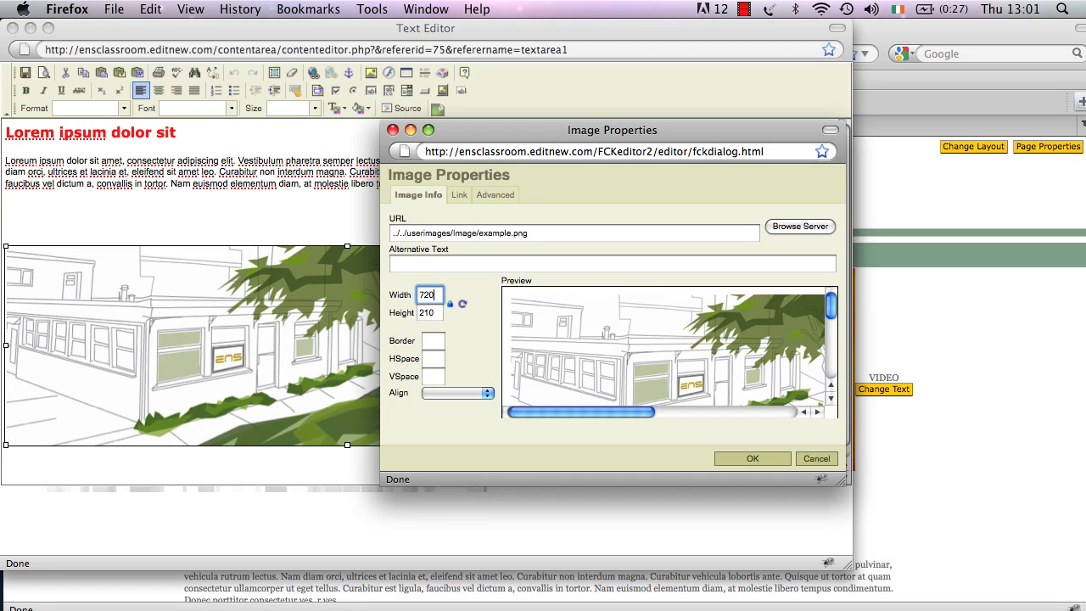
Unlock the image's proportions and set its width to 789 and height to 790
left_click(451, 308)
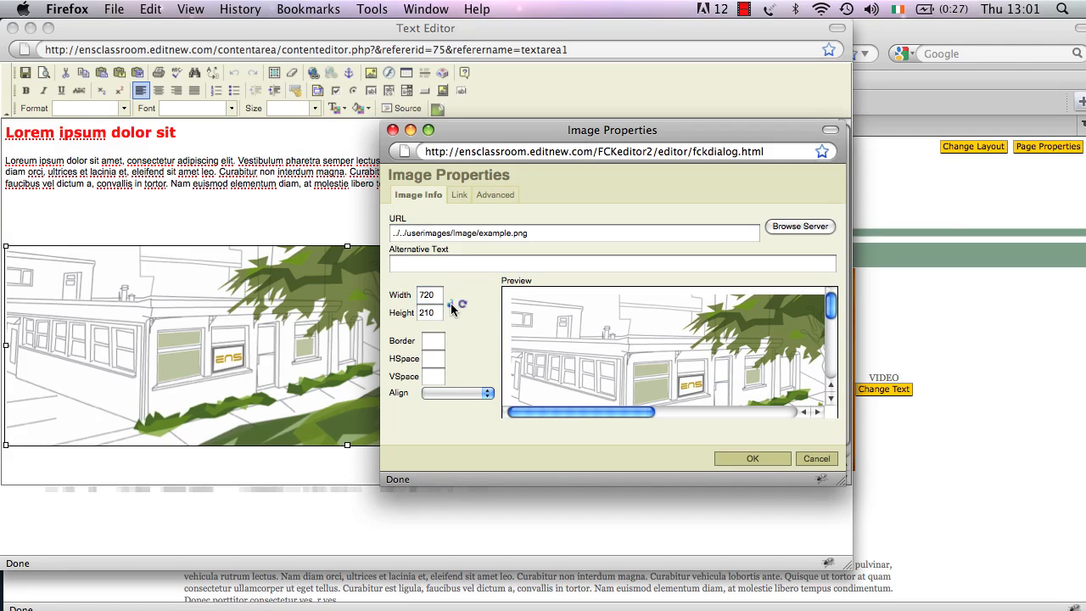
double_click(431, 295)
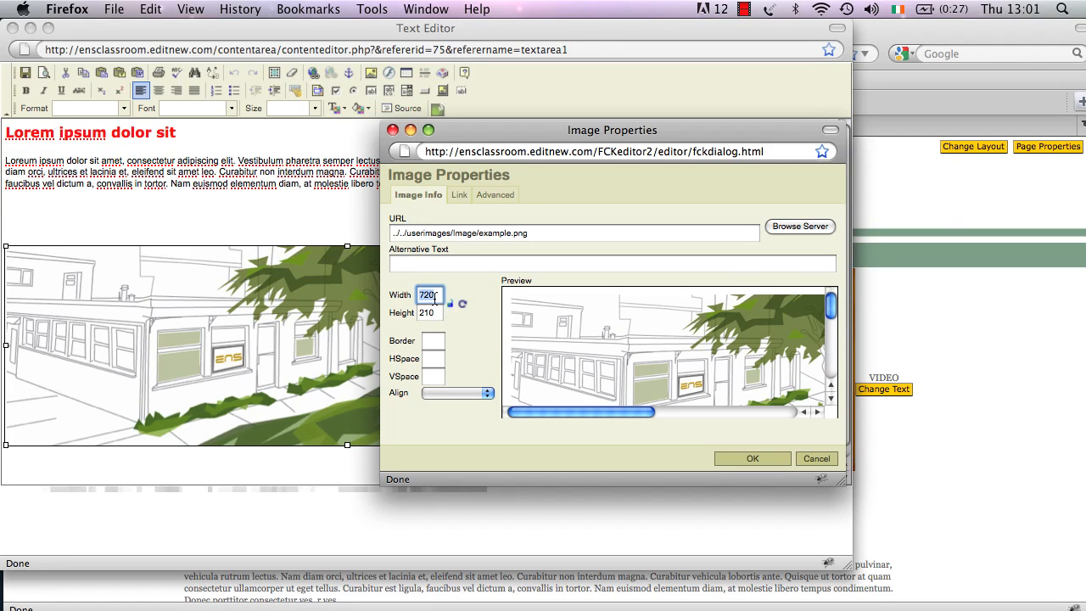
type("789")
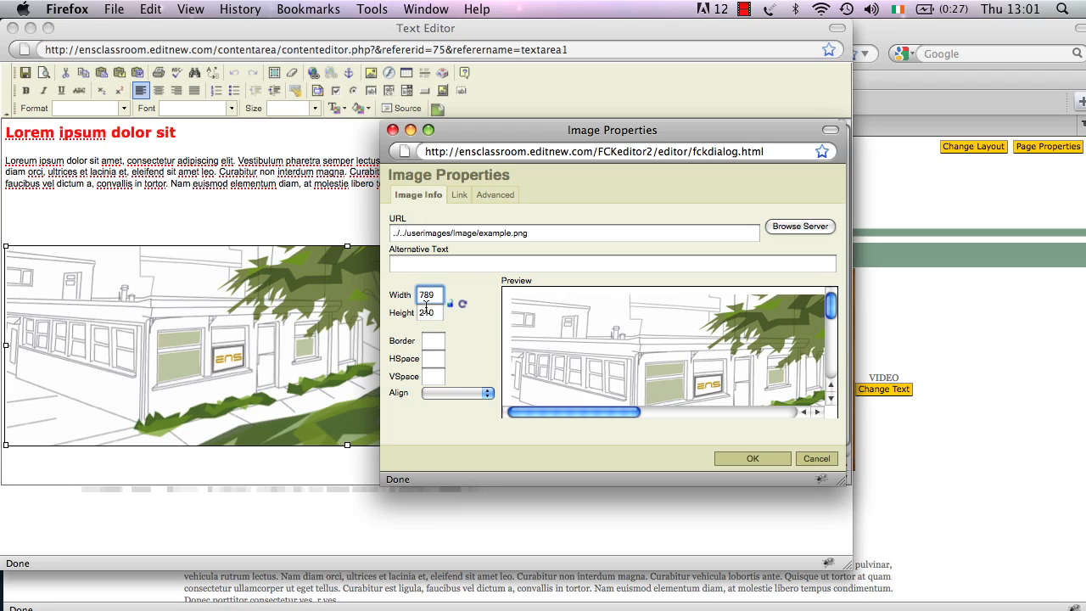
double_click(427, 314)
type("790")
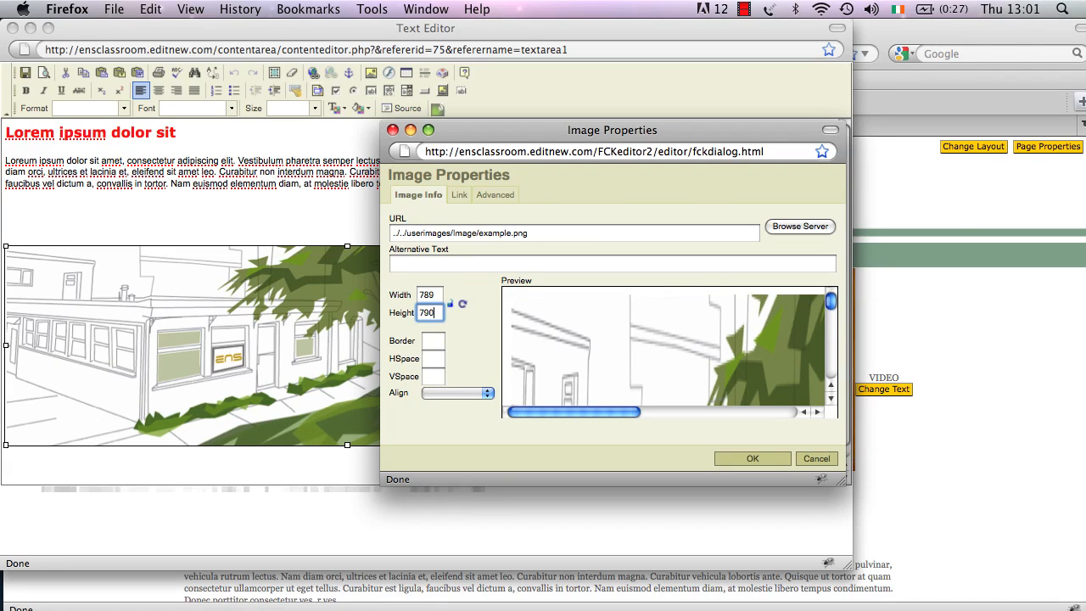
Set the image width to 700 and lock its proportions again so the height follows
double_click(436, 295)
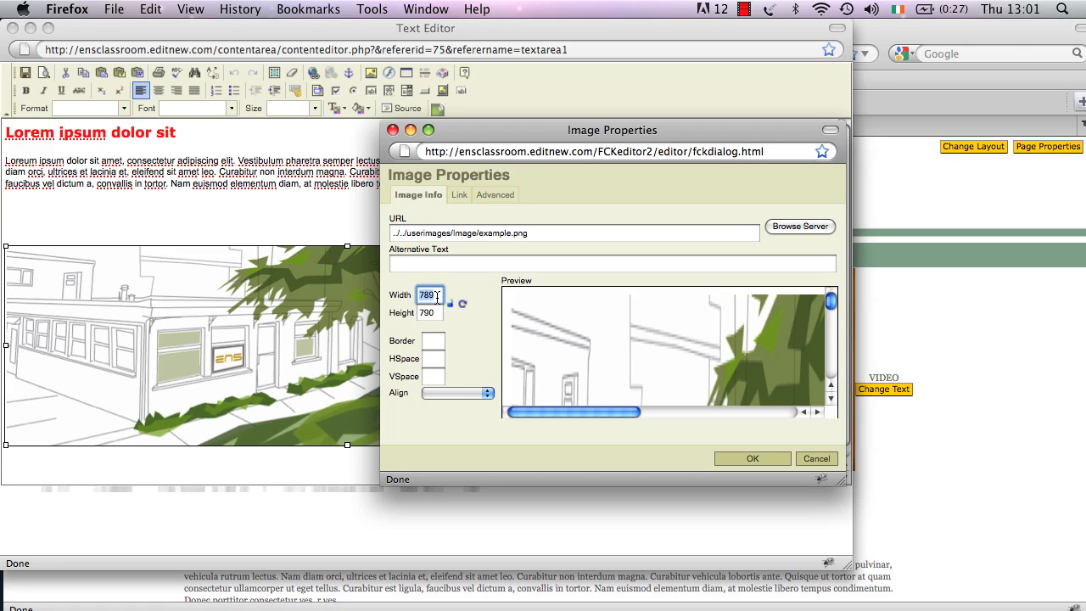
type("700")
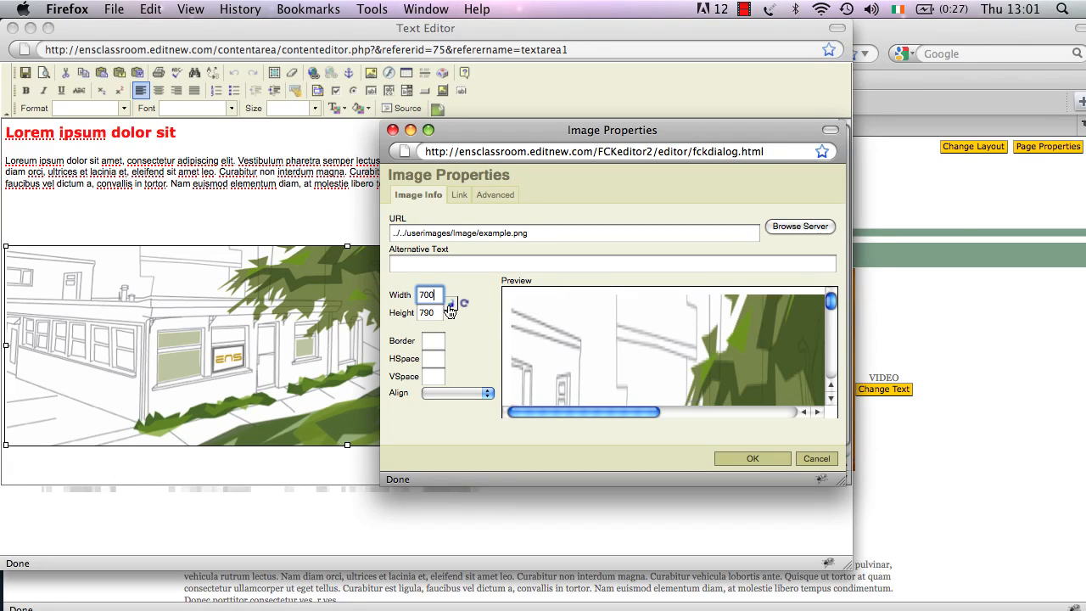
left_click(450, 304)
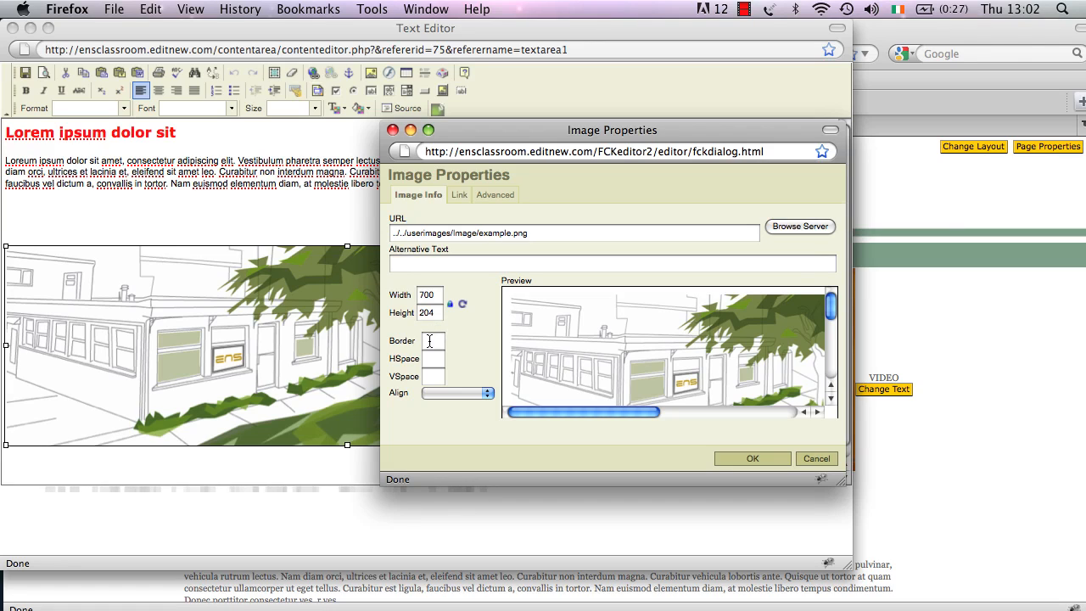
Try an image border of 3, then set the border thickness to 6
left_click(431, 341)
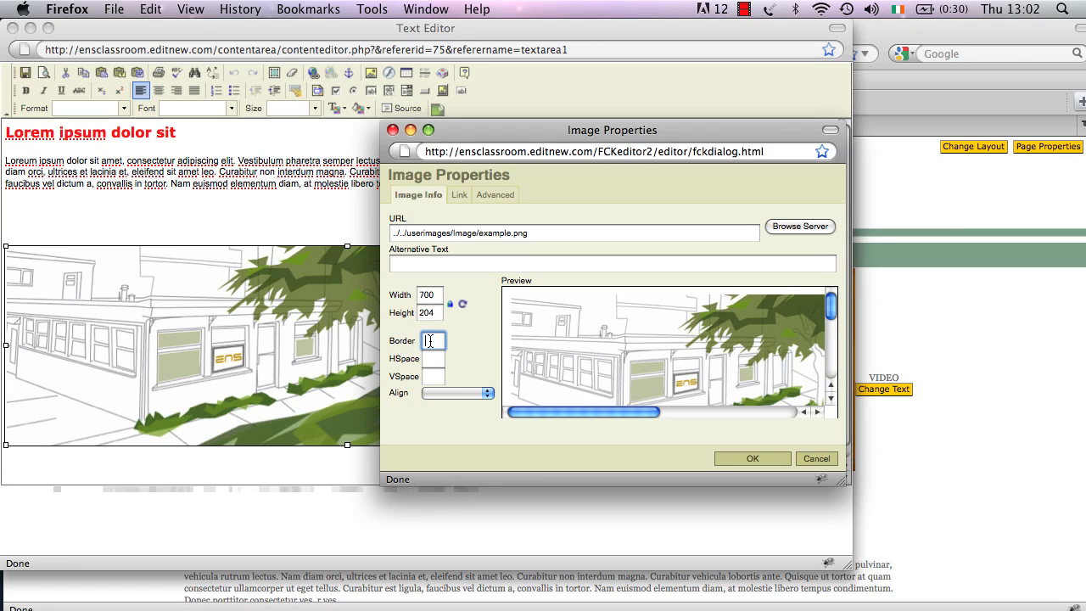
type("3")
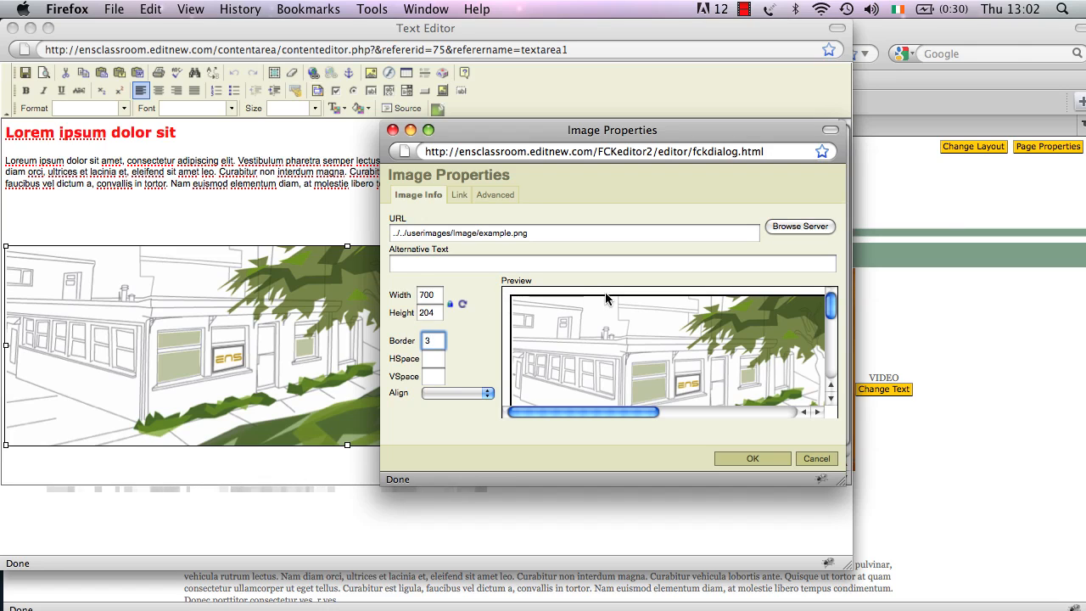
key("BackSpace")
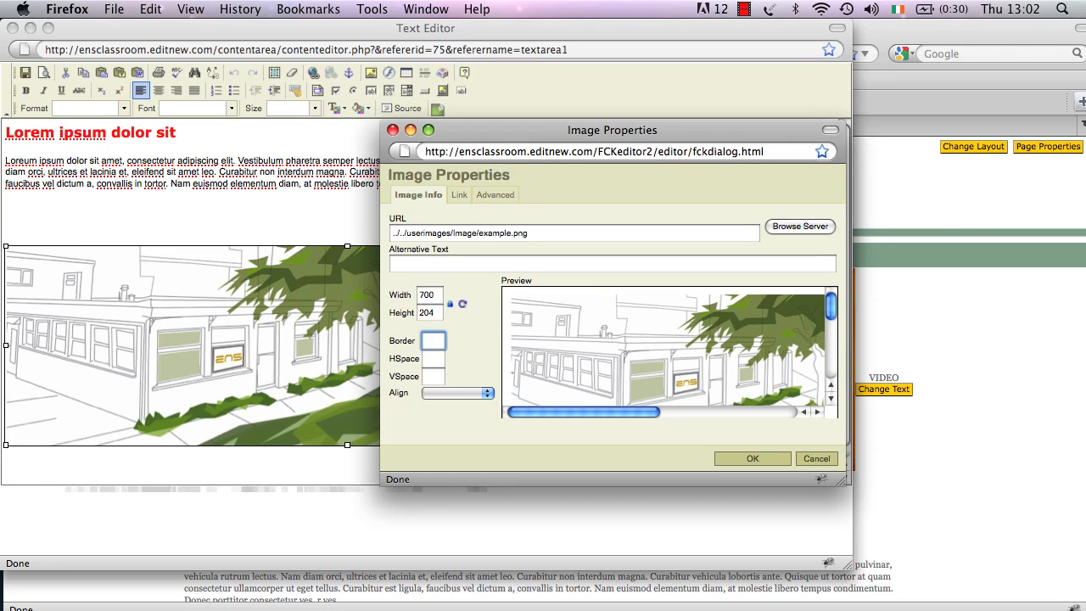
type("6")
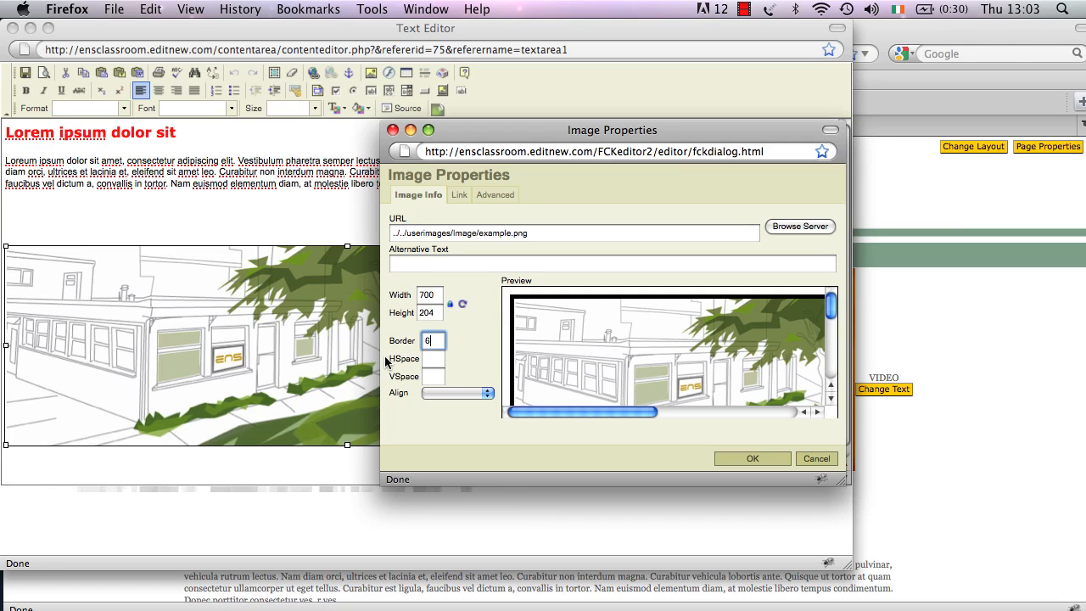
Set the spacing around the image to 7 horizontally and 9 vertically
left_click_drag(388, 358, 417, 384)
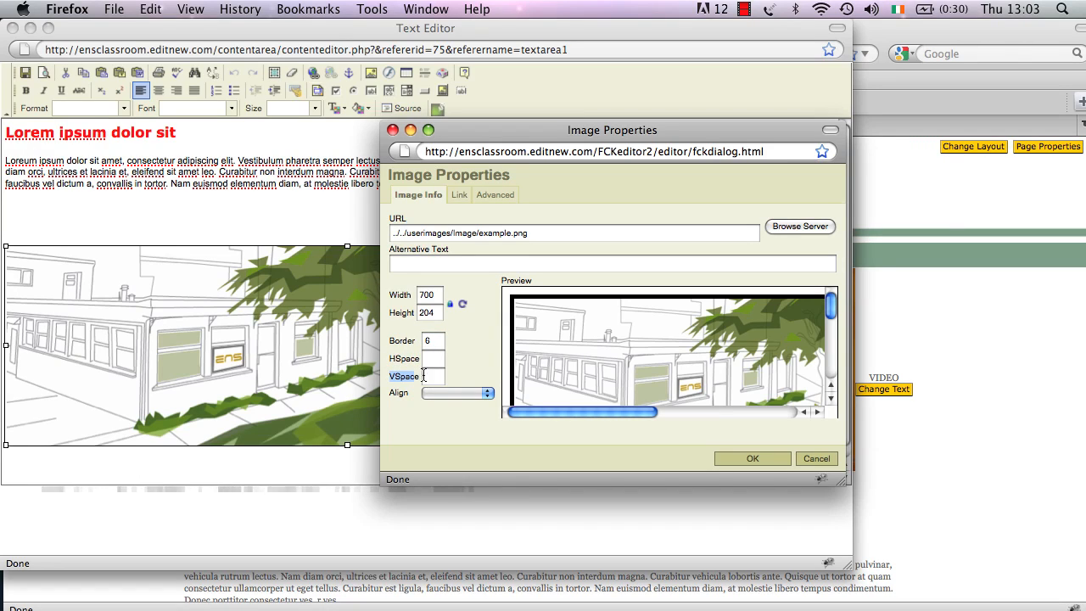
left_click(432, 360)
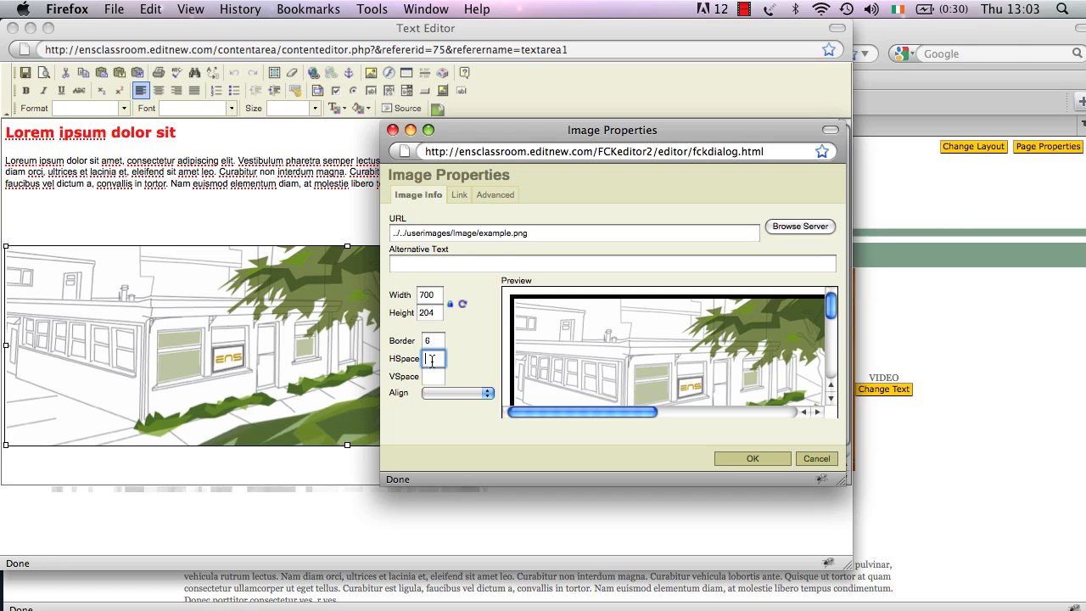
type("7")
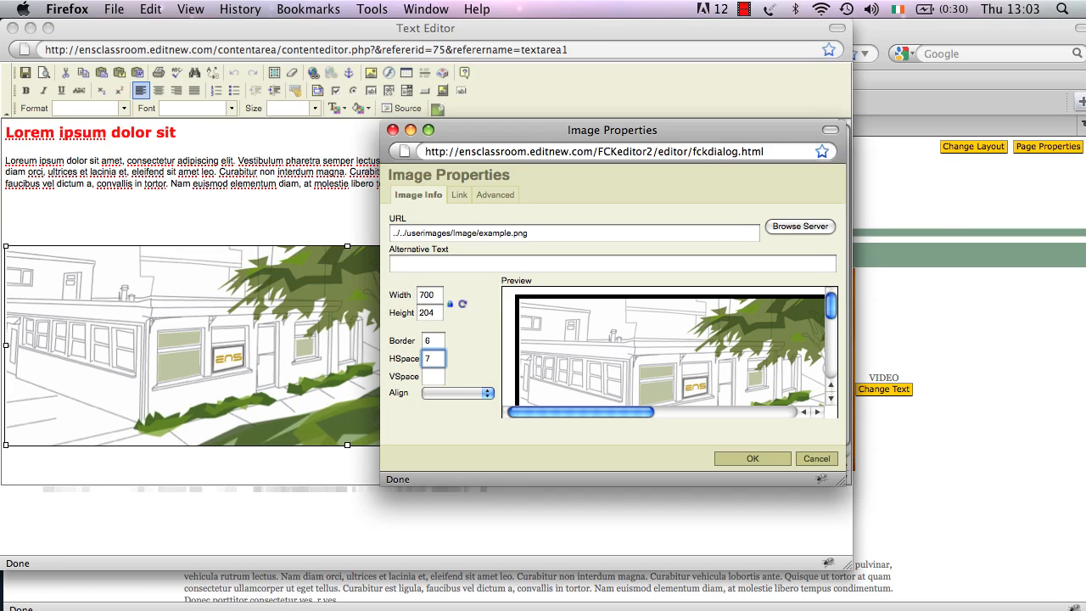
left_click(431, 378)
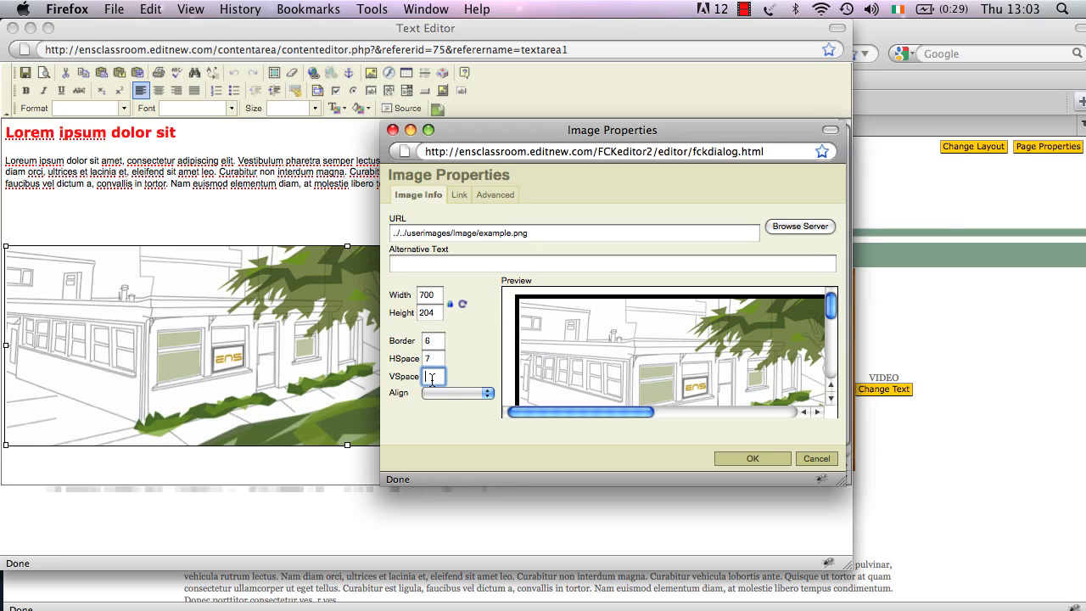
type("9")
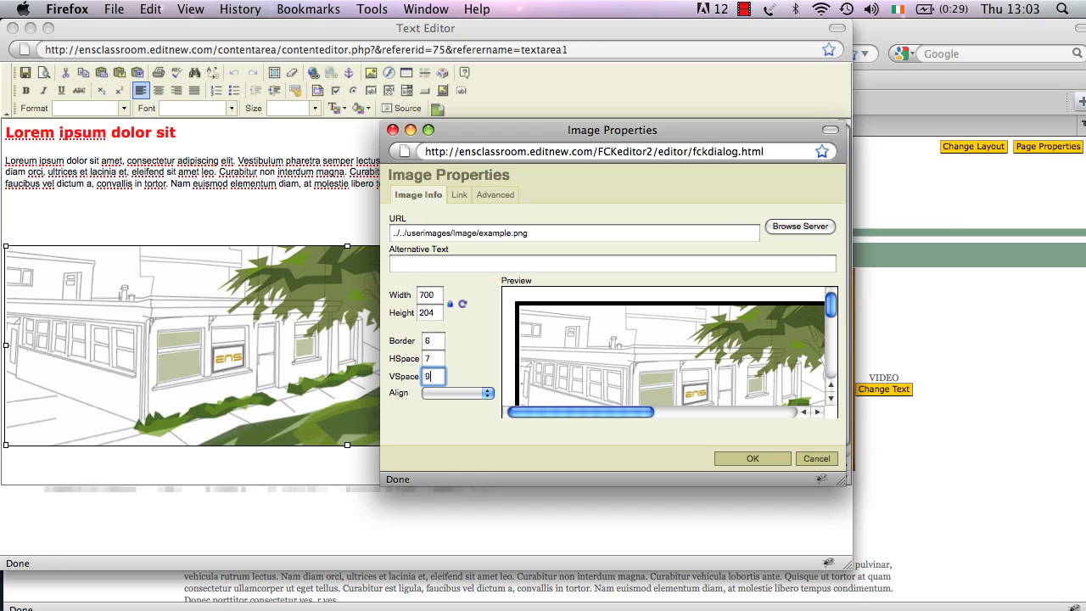
Give the image the alternative text "Test Image", leaving the alignment unset, and apply the image properties
left_click(430, 395)
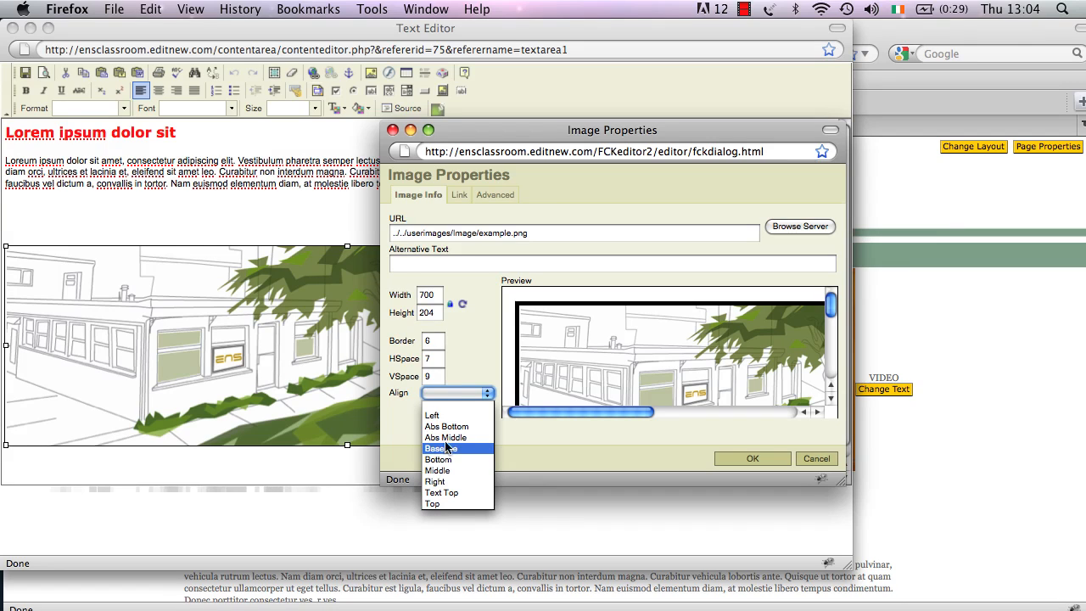
left_click(419, 264)
left_click(418, 263)
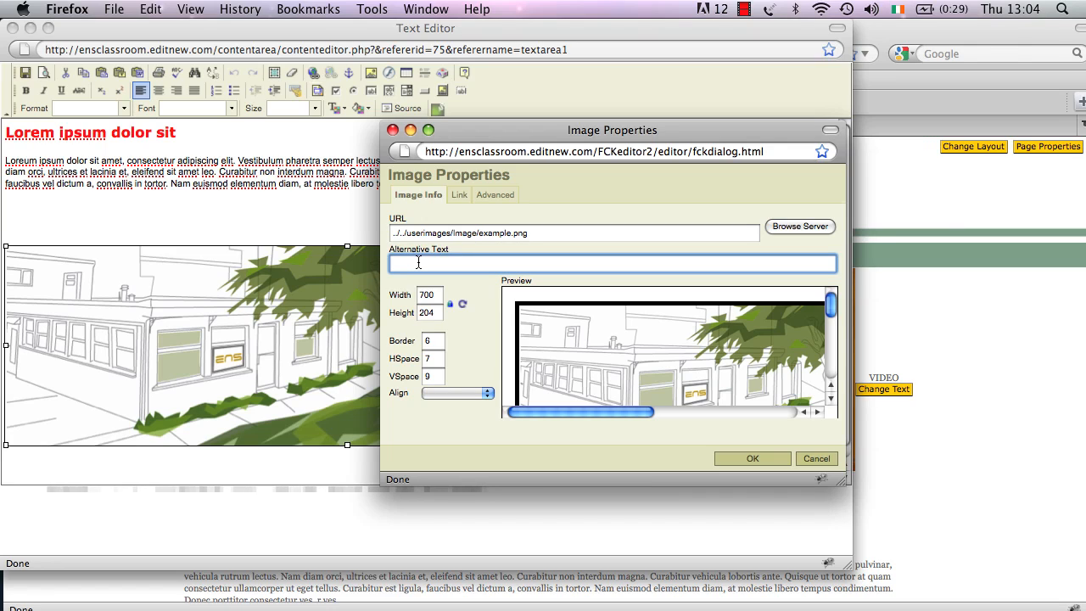
type("Te")
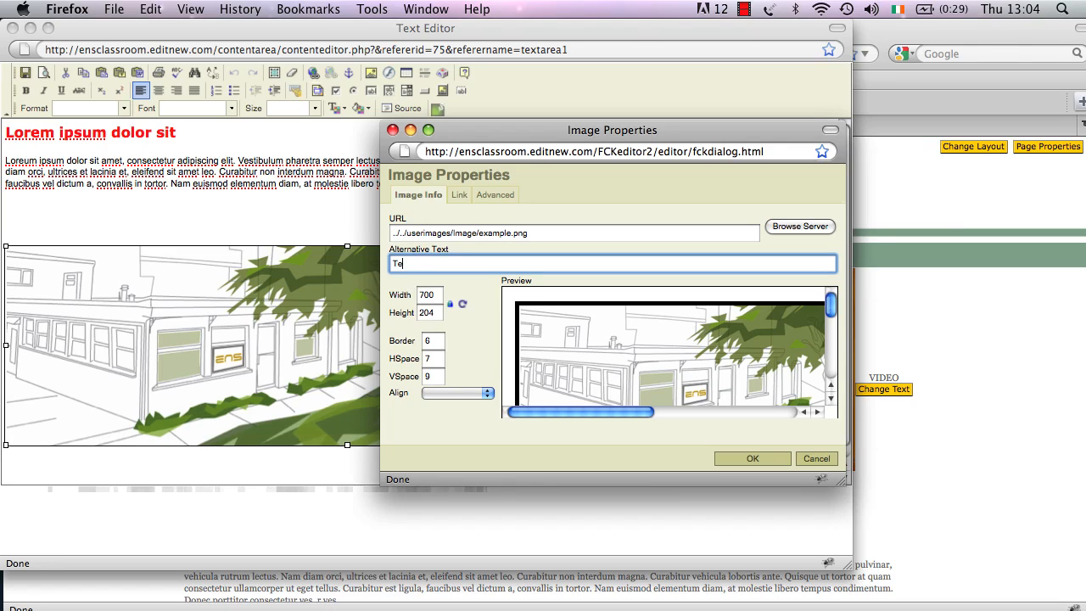
type("st Image")
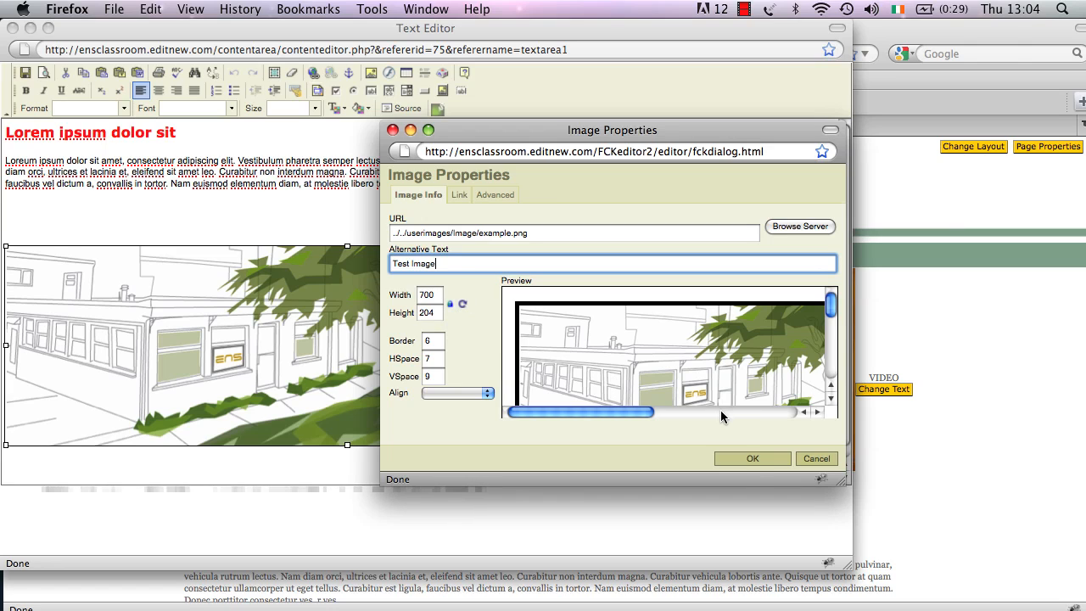
left_click(742, 459)
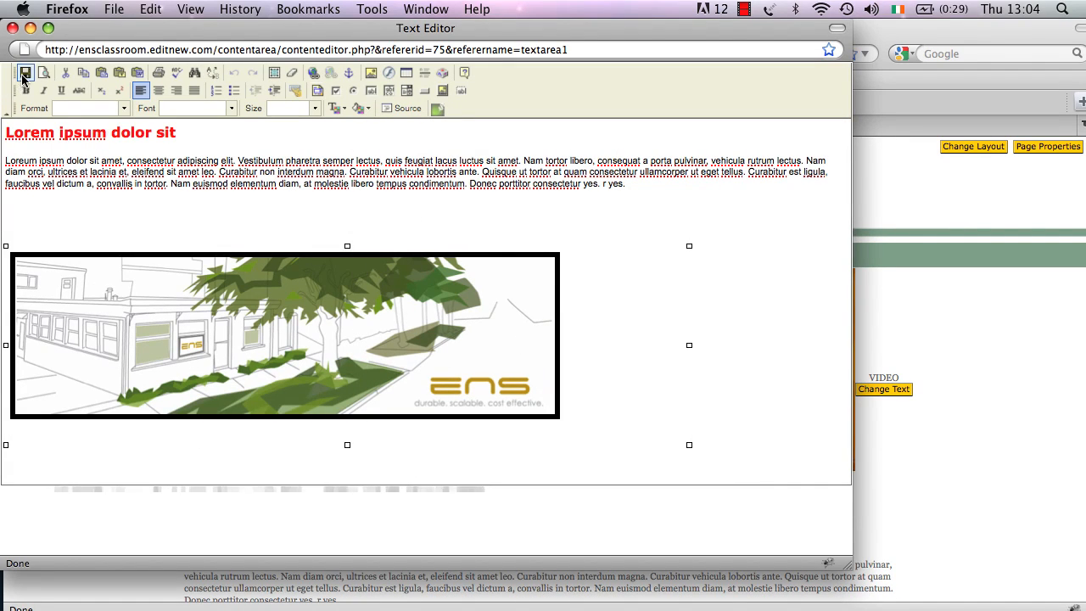
Save and publish the edited text block and check the bordered image on the page
left_click(24, 74)
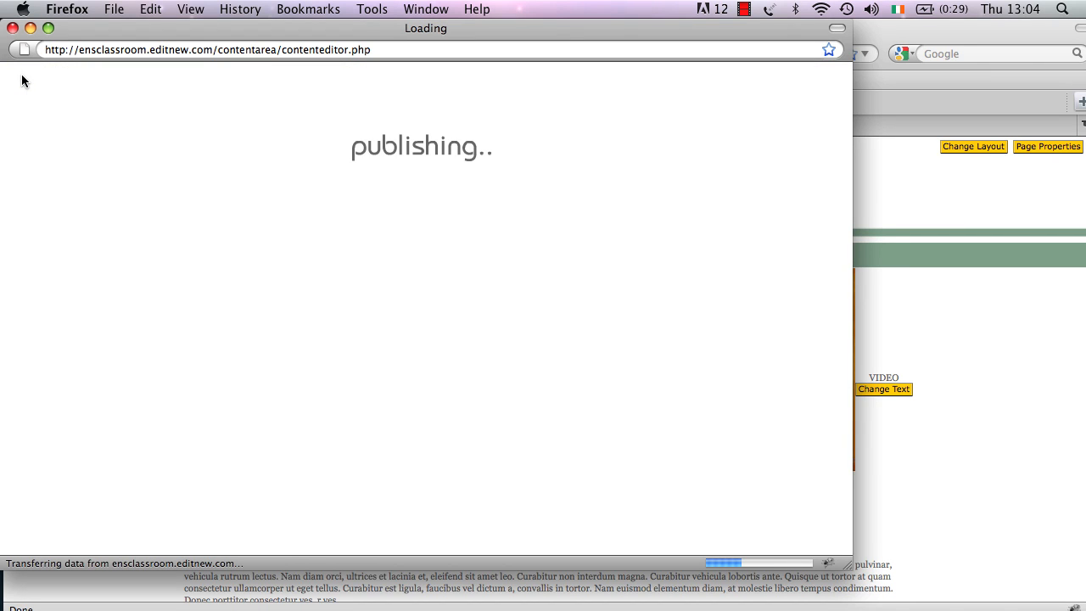
scroll(222, 195, "down", 5)
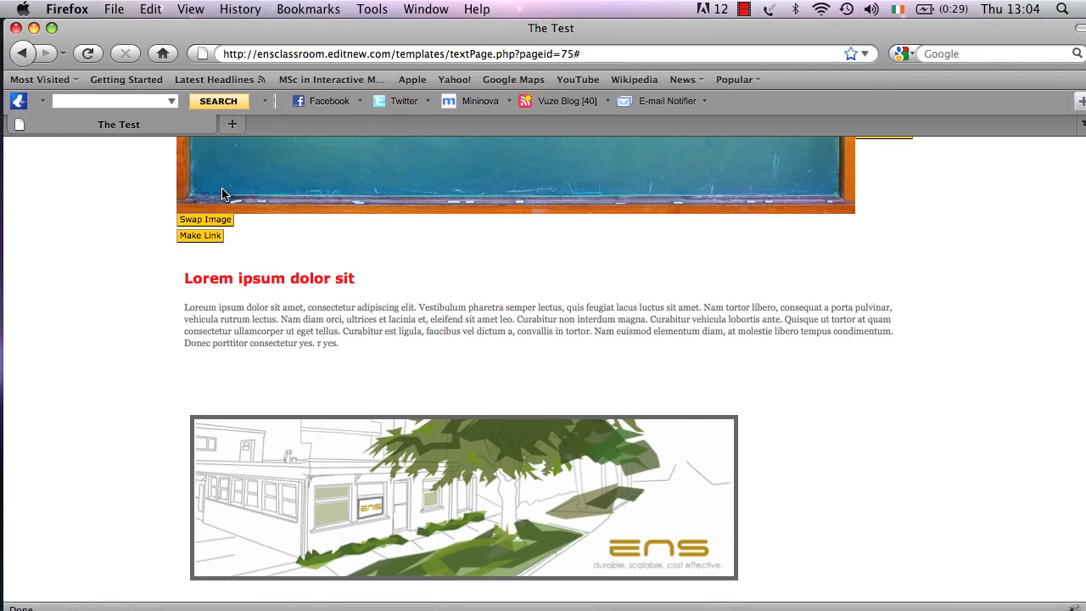
scroll(188, 297, "down", 2)
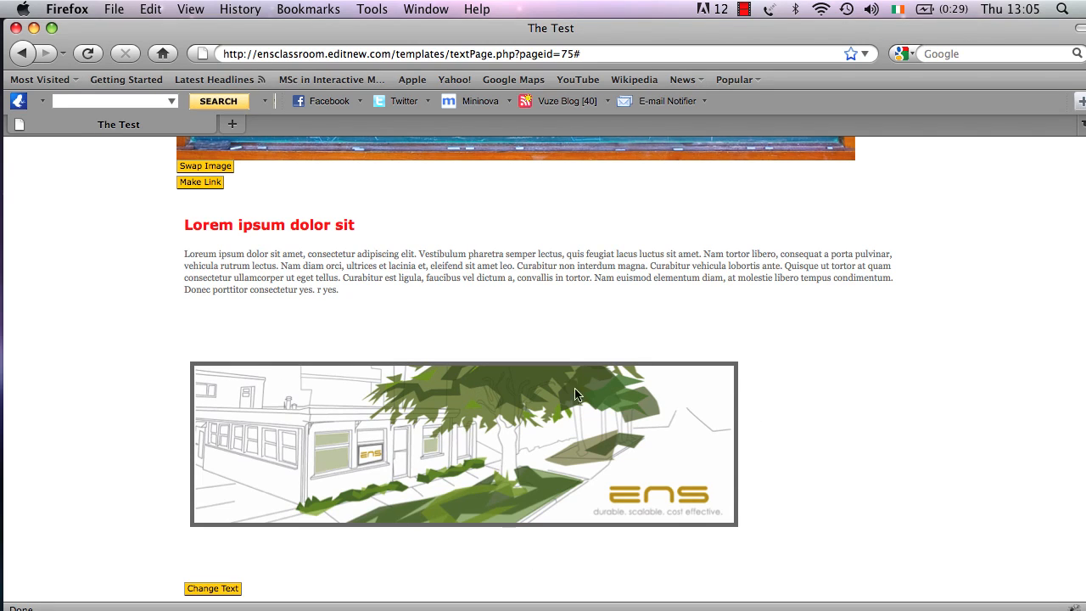
Open the live version of page 75 and review how the published page looks
scroll(591, 412, "up", 1)
scroll(592, 413, "down", 4)
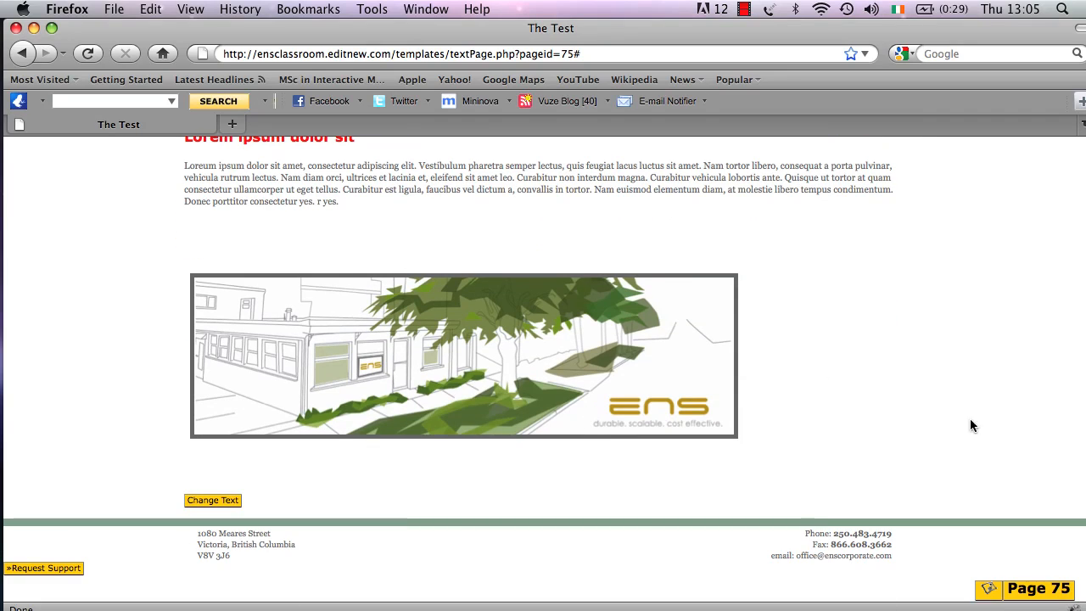
left_click(1034, 594)
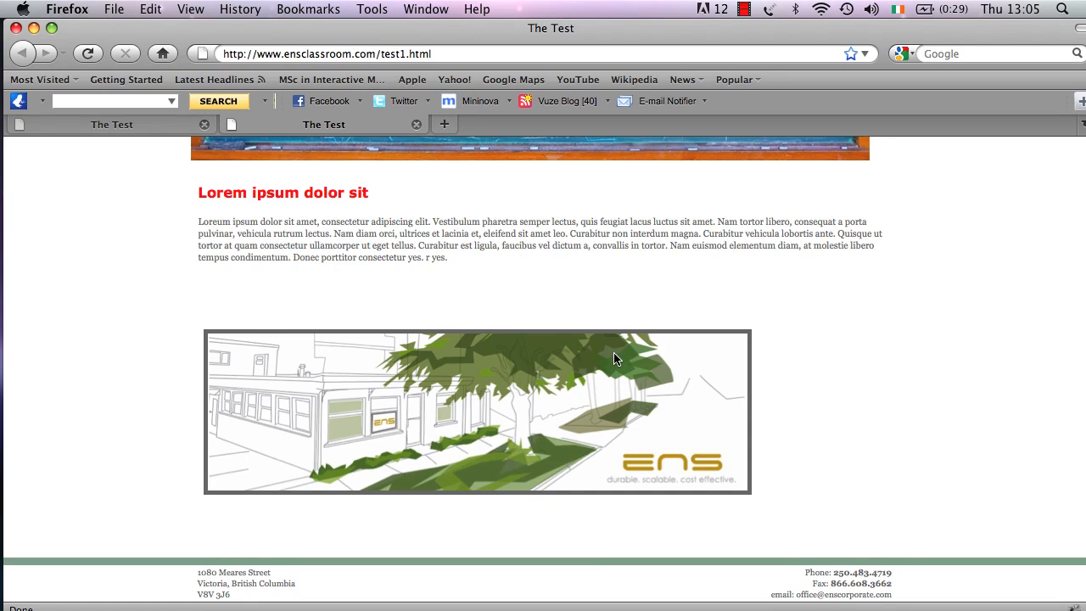
scroll(615, 359, "up", 5)
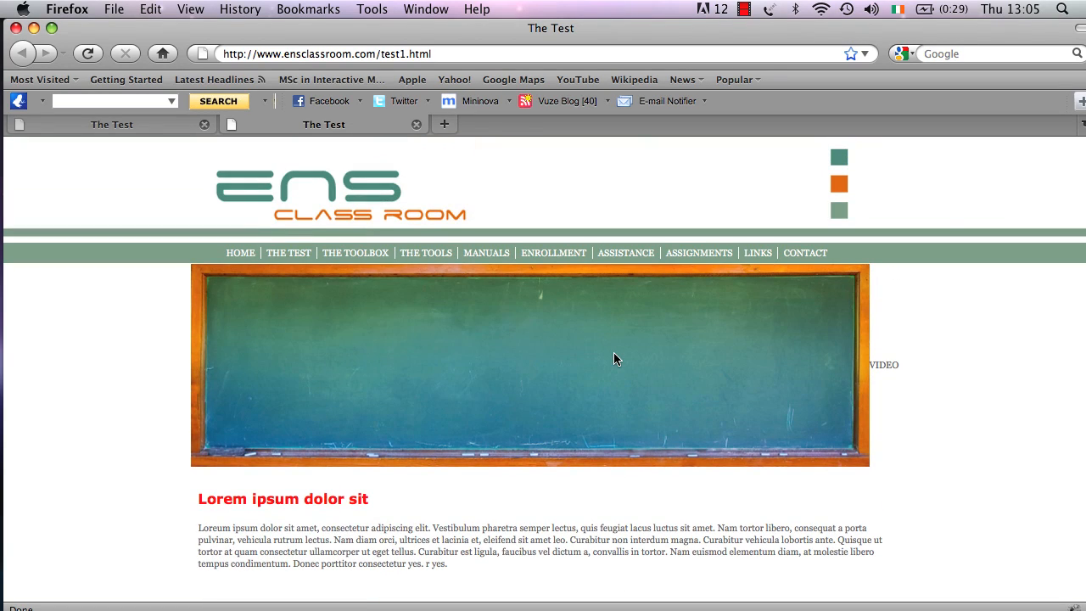